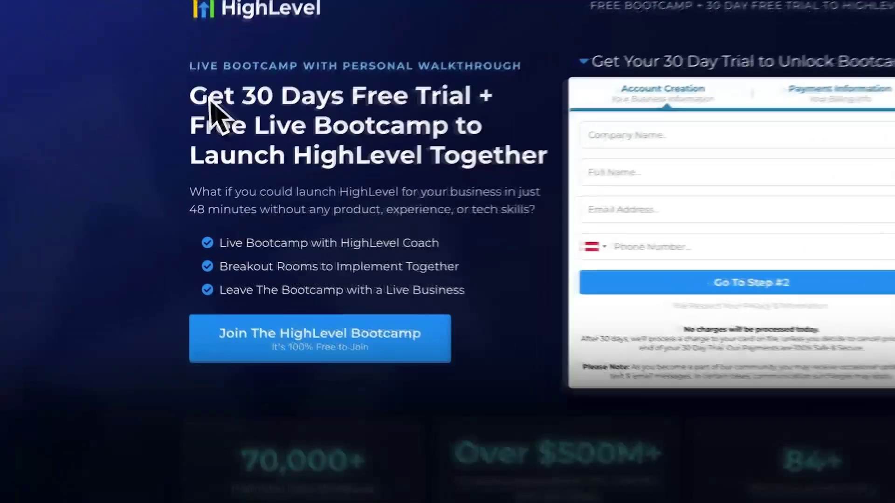
- Highlight the free trial headline and the $2,784 bonuses offer, then scroll the course preview
{"action": "left_click_drag", "start_coordinate": [190, 96], "coordinate": [508, 91]}
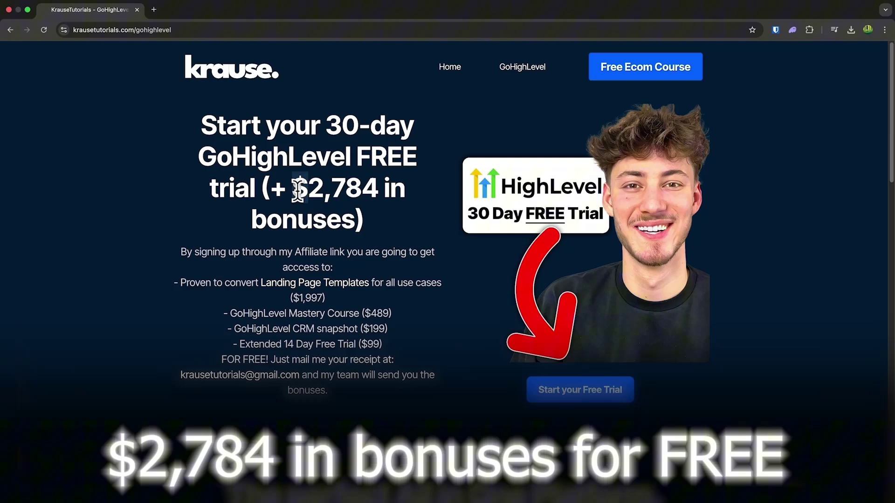
{"action": "left_click_drag", "start_coordinate": [293, 189], "coordinate": [354, 215]}
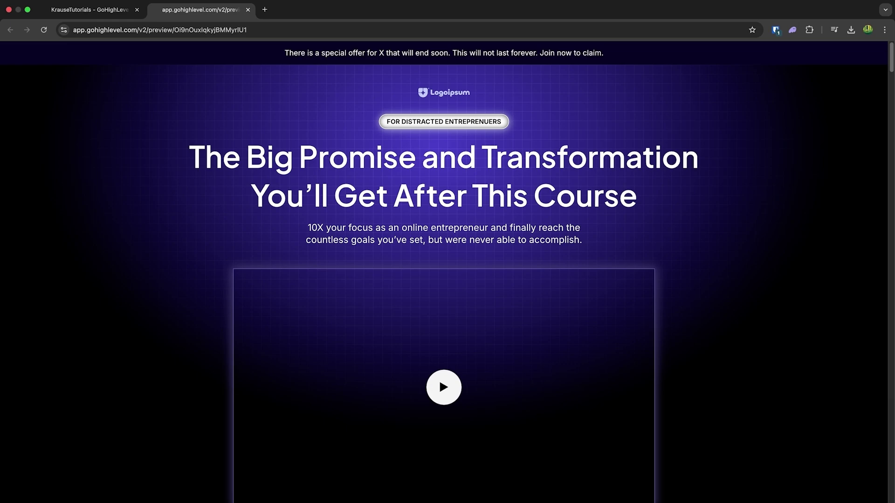
{"action": "scroll", "coordinate": [439, 378], "scroll_direction": "down", "scroll_amount": 4}
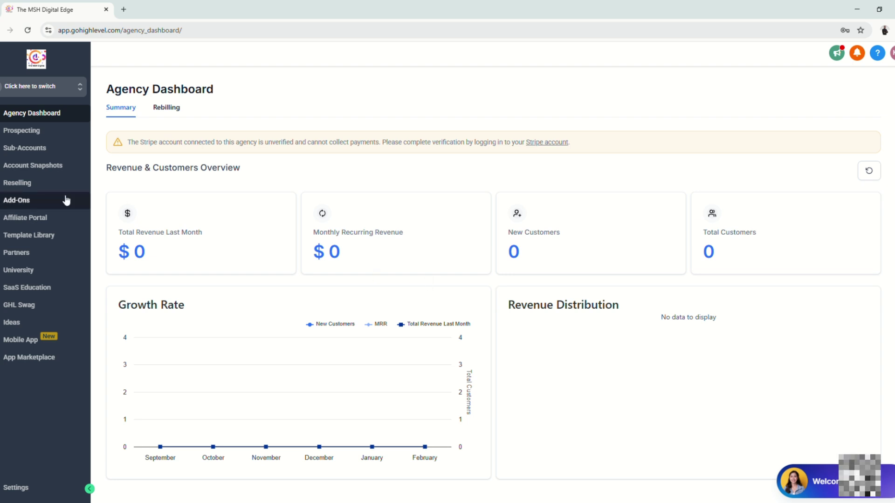
- In Reselling, change WhatsApp's price from 29.99 to 20.00 and highlight the $10 HighLevel price and $10 profit
{"action": "left_click", "coordinate": [48, 185]}
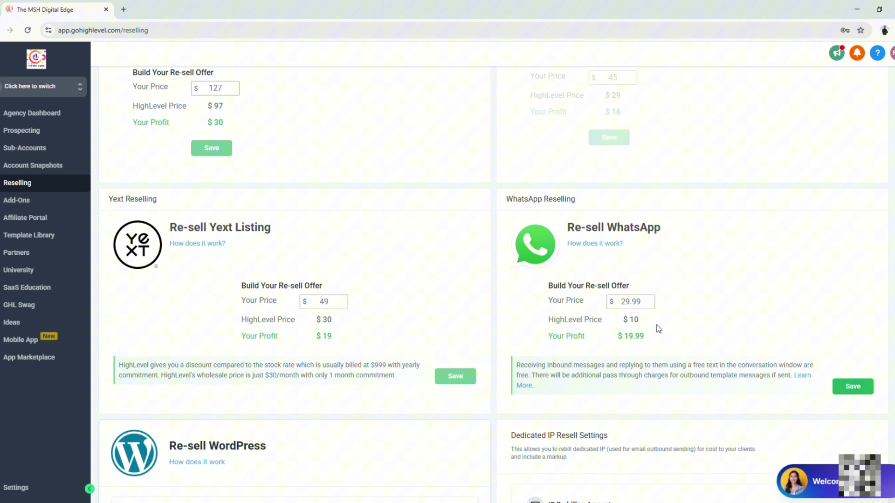
{"action": "scroll", "coordinate": [764, 382], "scroll_direction": "down", "scroll_amount": 1}
{"action": "double_click", "coordinate": [650, 255]}
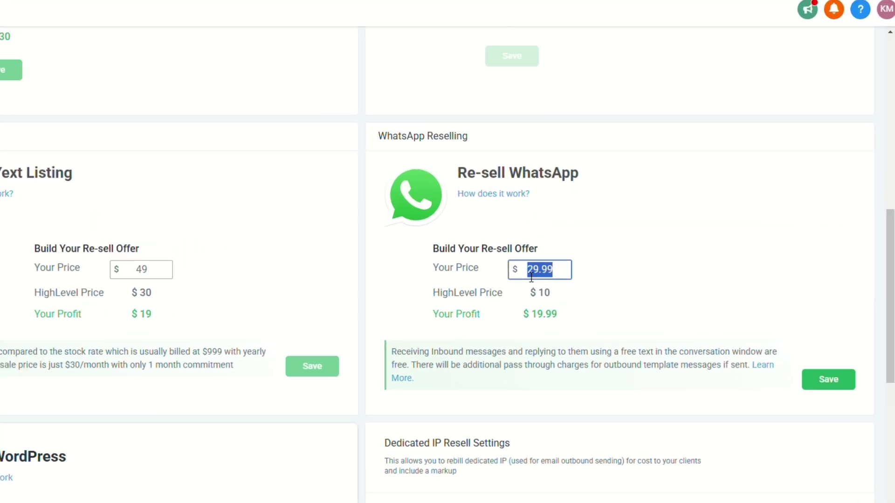
{"action": "left_click", "coordinate": [612, 253]}
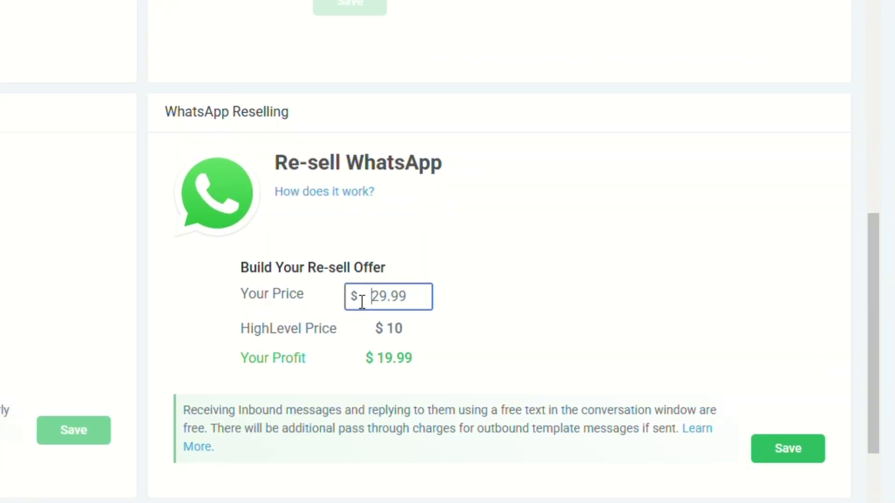
{"action": "double_click", "coordinate": [624, 256]}
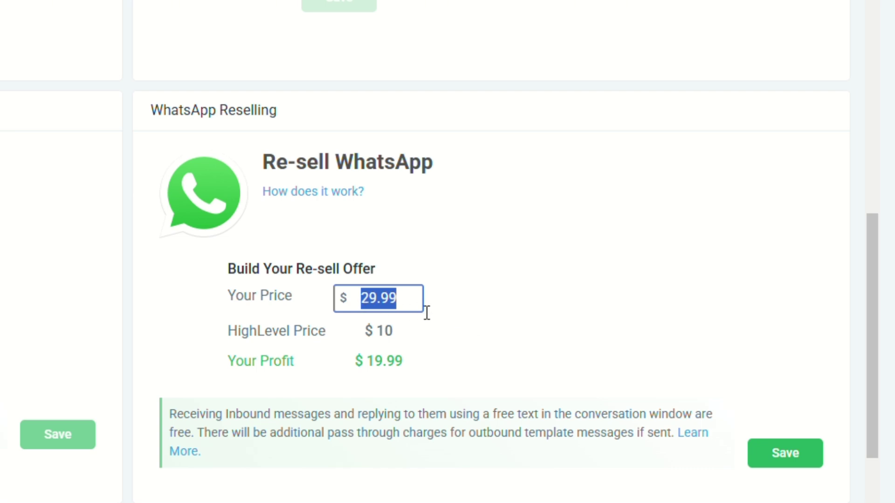
{"action": "triple_click", "coordinate": [410, 163]}
{"action": "left_click_drag", "start_coordinate": [412, 302], "coordinate": [328, 306]}
{"action": "type", "text": "2"}
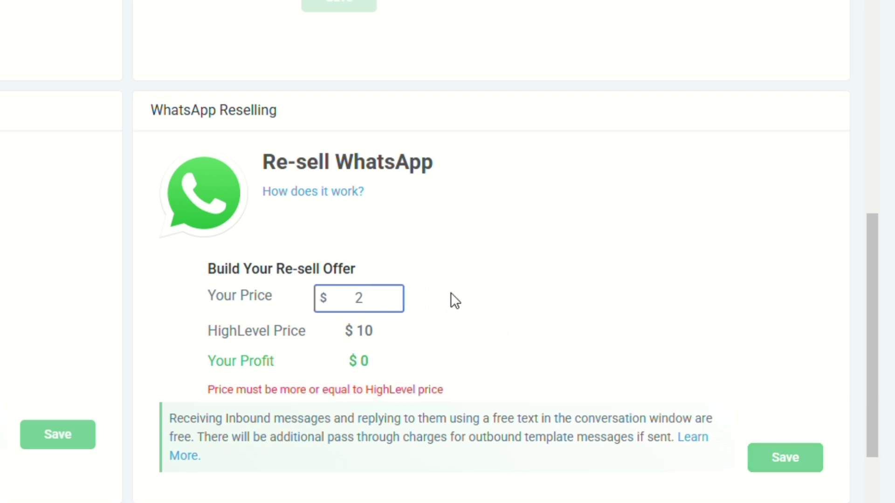
{"action": "type", "text": "0."}
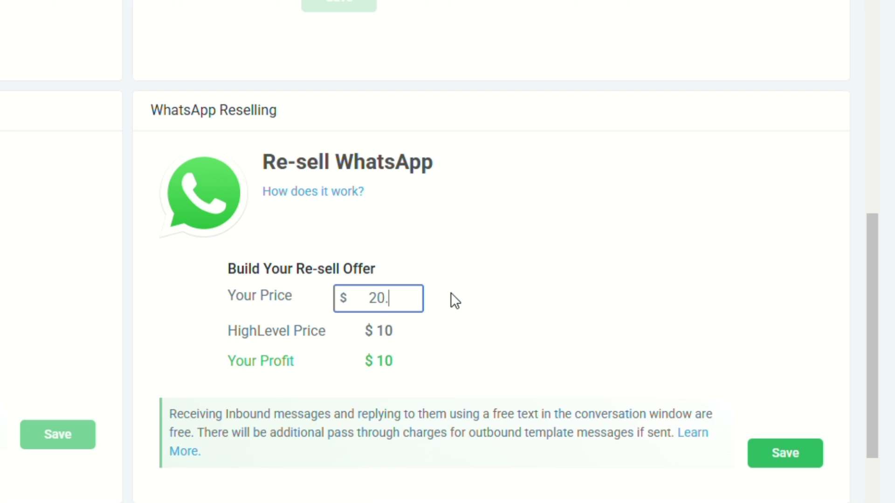
{"action": "type", "text": "00"}
{"action": "left_click", "coordinate": [451, 293]}
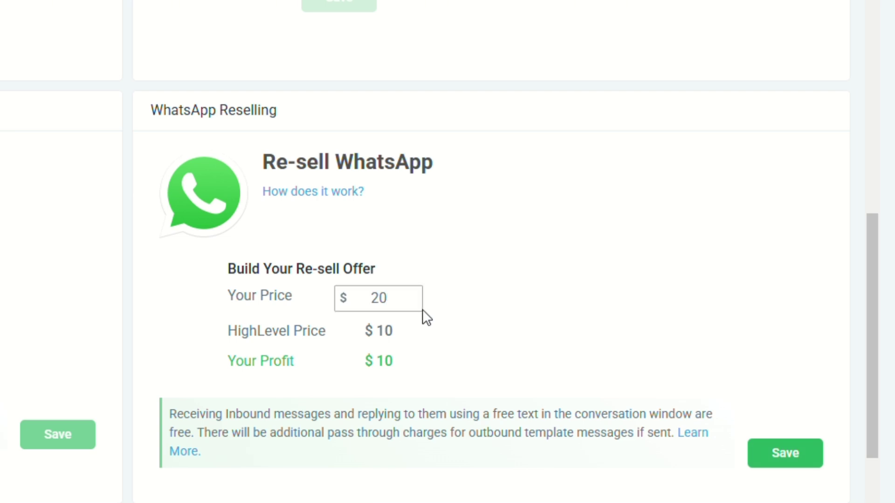
{"action": "triple_click", "coordinate": [378, 338]}
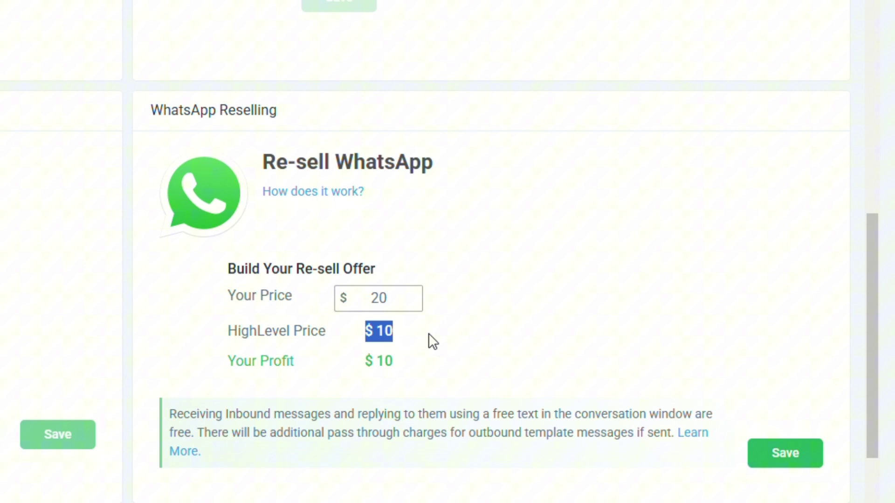
{"action": "left_click_drag", "start_coordinate": [350, 362], "coordinate": [429, 368]}
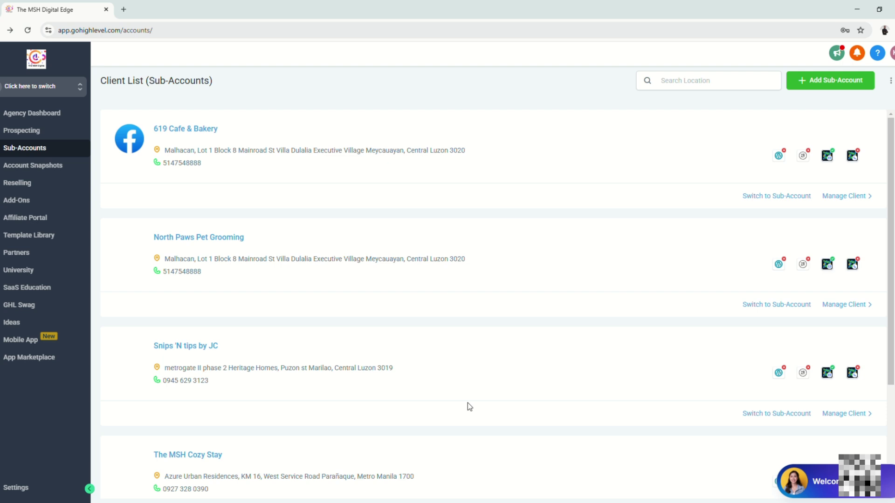
- In the Snips 'N tips by JC sub-account's Reselling tab, turn on Offer WhatsApp
{"action": "left_click_drag", "start_coordinate": [99, 85], "coordinate": [329, 88]}
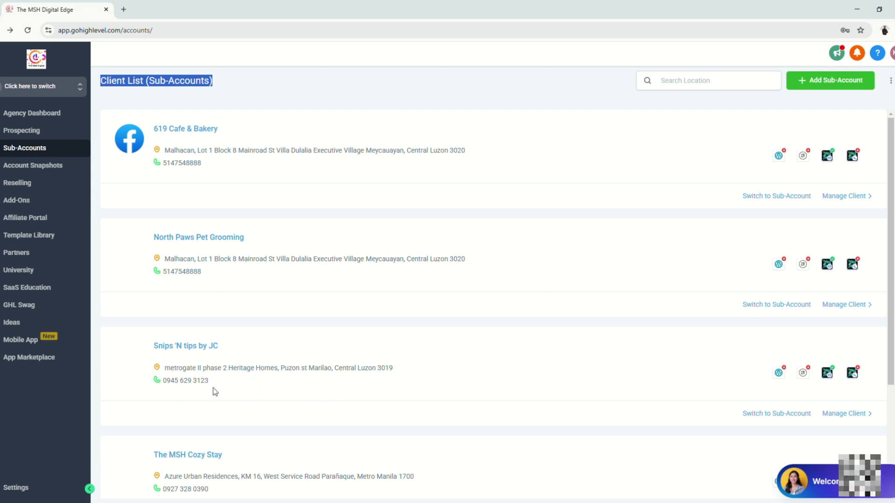
{"action": "left_click", "coordinate": [191, 348]}
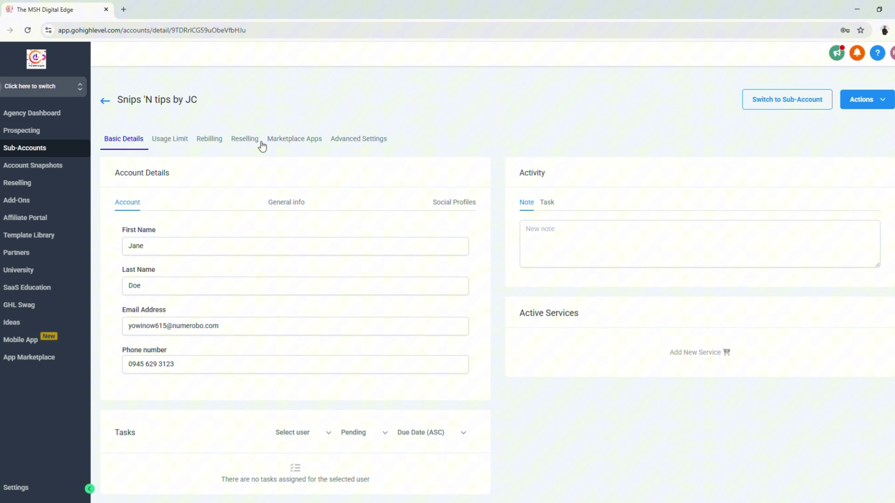
{"action": "left_click", "coordinate": [253, 140]}
{"action": "scroll", "coordinate": [611, 363], "scroll_direction": "down", "scroll_amount": 3}
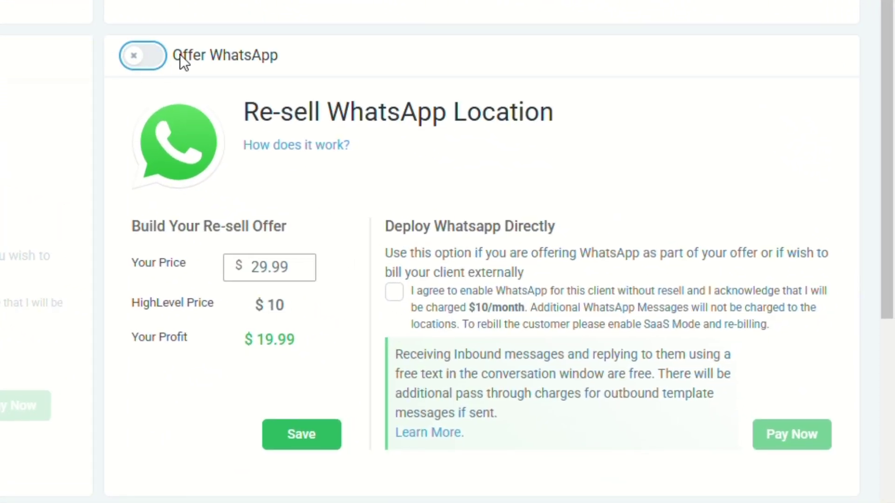
{"action": "left_click_drag", "start_coordinate": [202, 68], "coordinate": [294, 57]}
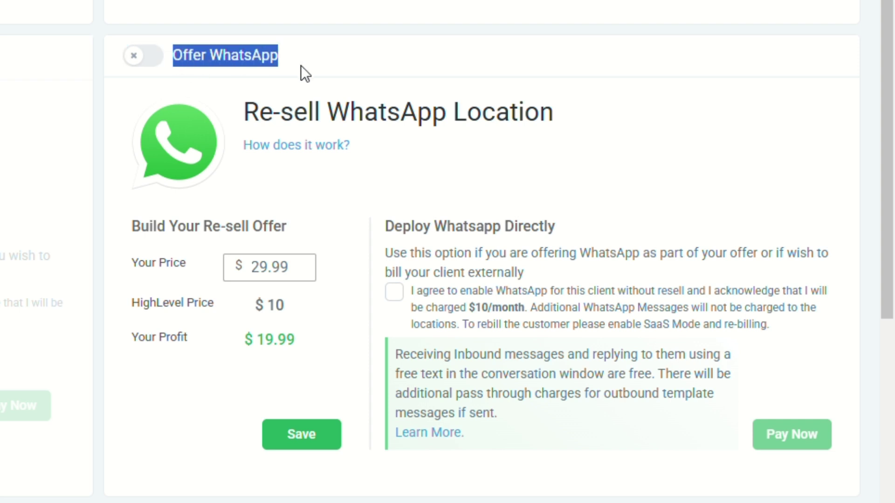
{"action": "key", "text": "space"}
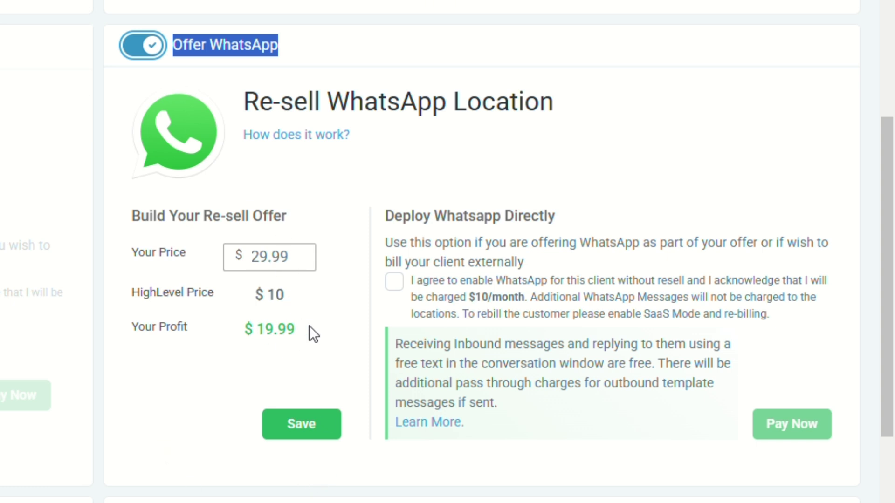
{"action": "left_click", "coordinate": [241, 257]}
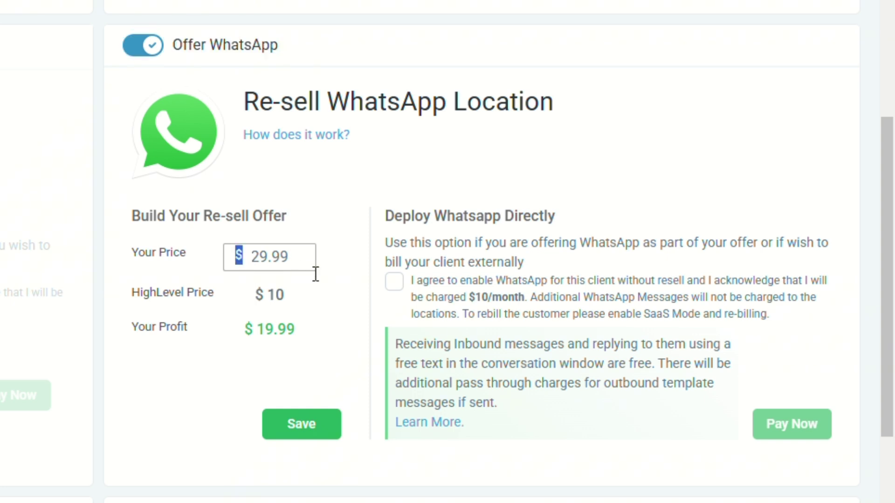
{"action": "left_click", "coordinate": [305, 266]}
{"action": "left_click_drag", "start_coordinate": [306, 267], "coordinate": [252, 259]}
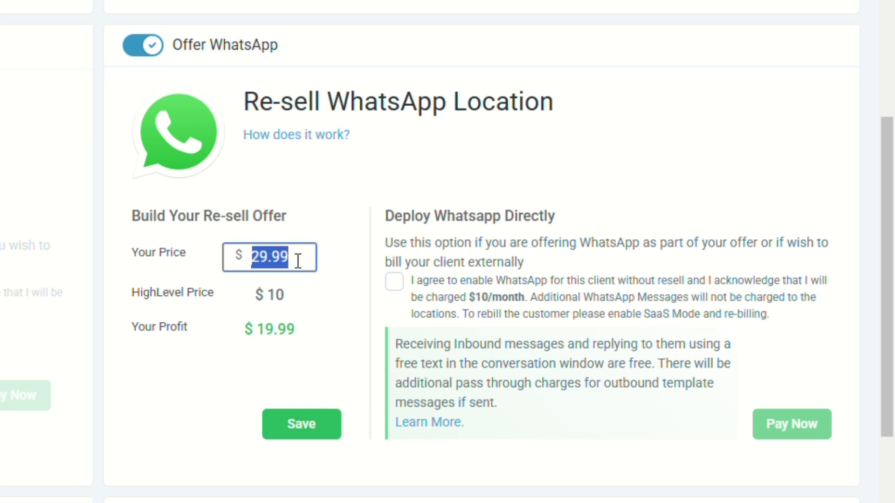
{"action": "left_click", "coordinate": [312, 323]}
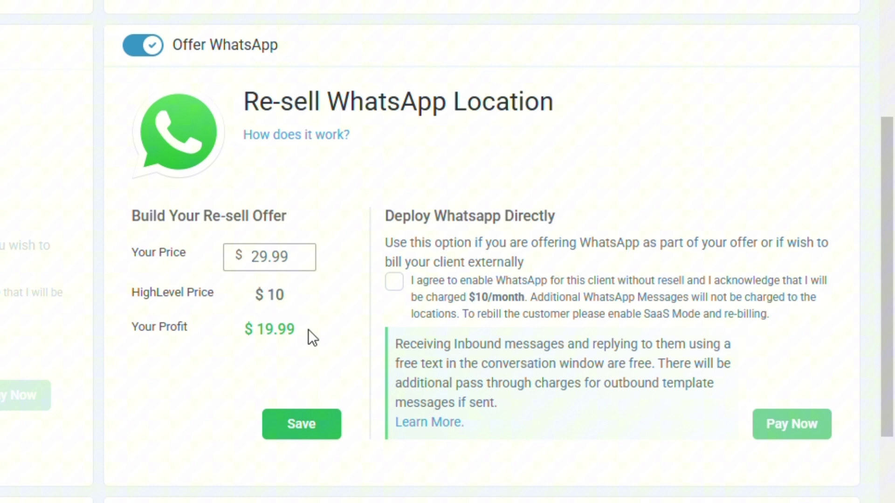
{"action": "left_click_drag", "start_coordinate": [393, 219], "coordinate": [572, 217]}
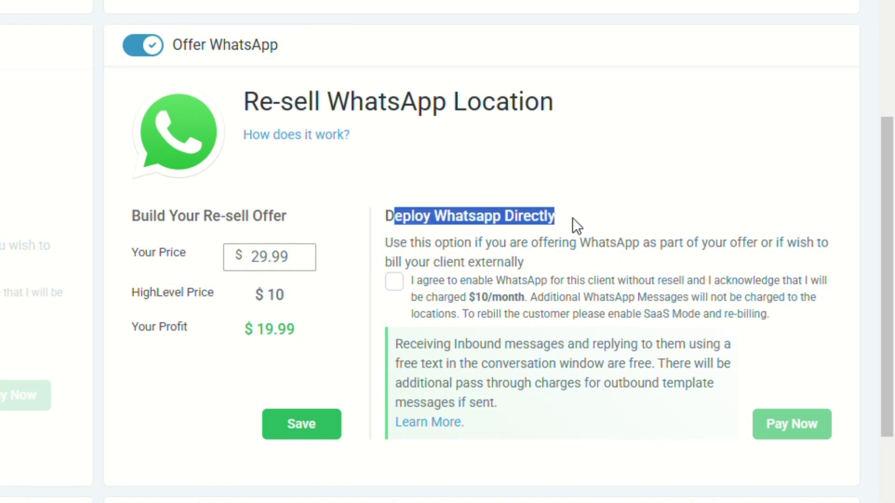
{"action": "left_click", "coordinate": [395, 225]}
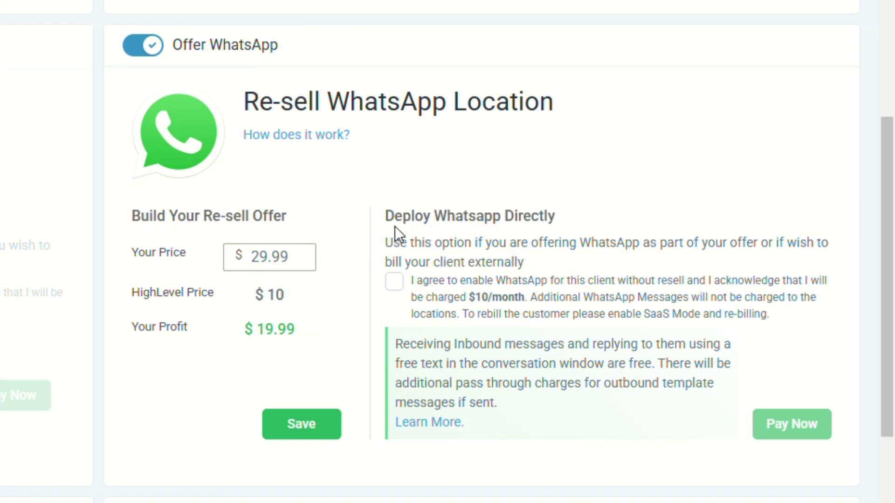
{"action": "left_click", "coordinate": [396, 282]}
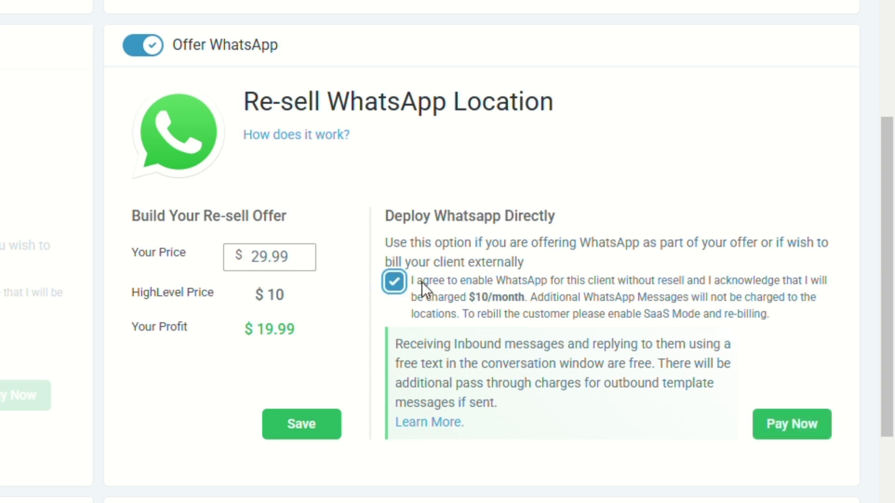
{"action": "left_click_drag", "start_coordinate": [413, 281], "coordinate": [650, 281]}
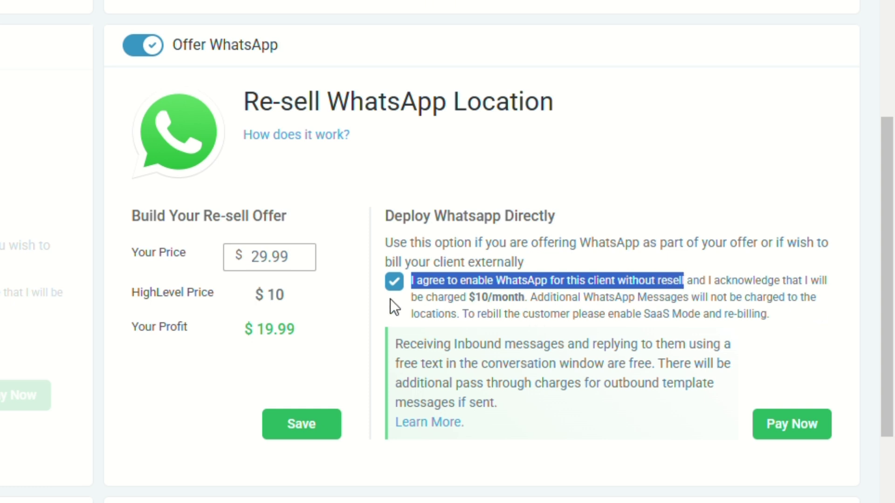
{"action": "left_click_drag", "start_coordinate": [407, 300], "coordinate": [532, 298]}
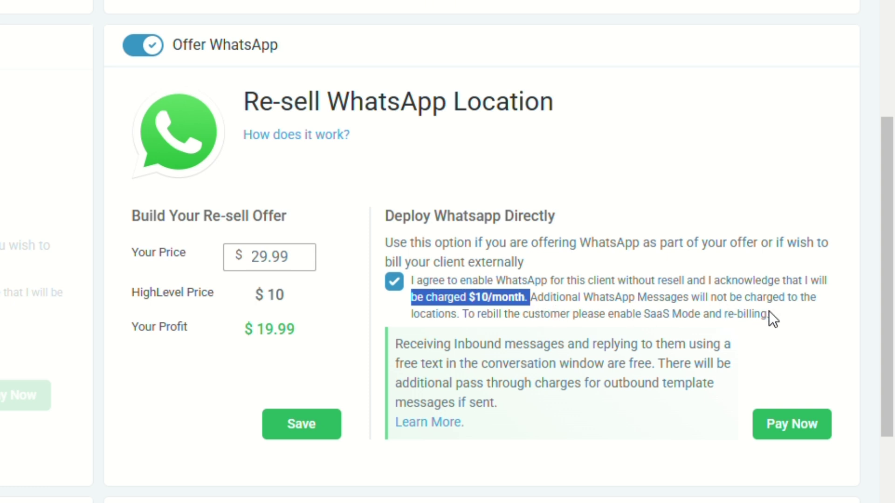
{"action": "left_click_drag", "start_coordinate": [769, 314], "coordinate": [474, 313]}
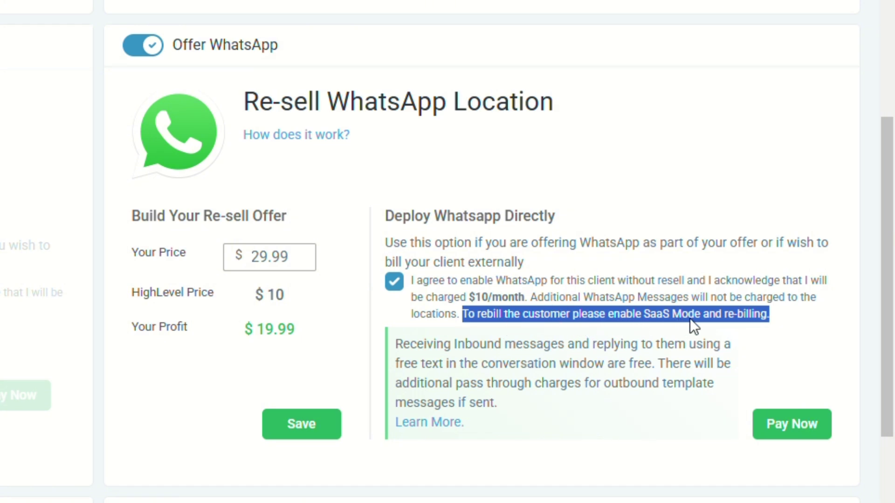
{"action": "left_click", "coordinate": [775, 315]}
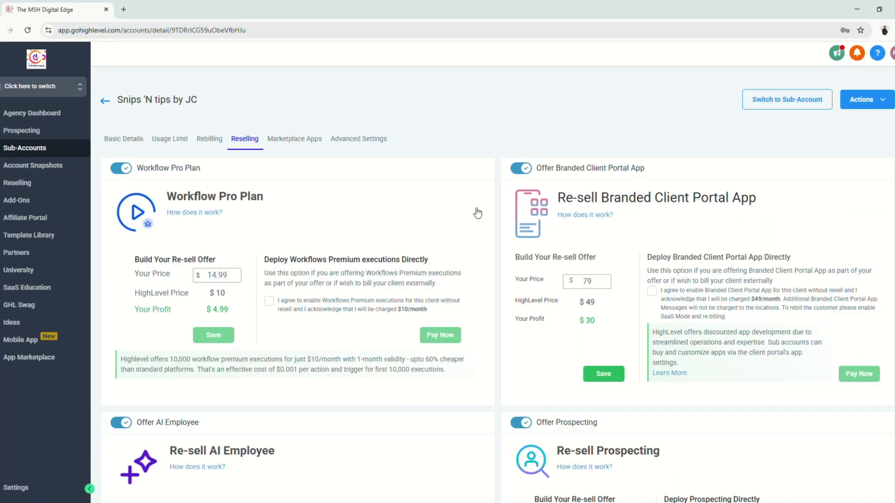
- Enter the Snips 'N tips by JC sub-account's Launchpad and highlight the Integrate WhatsApp heading and description
{"action": "left_click", "coordinate": [792, 103]}
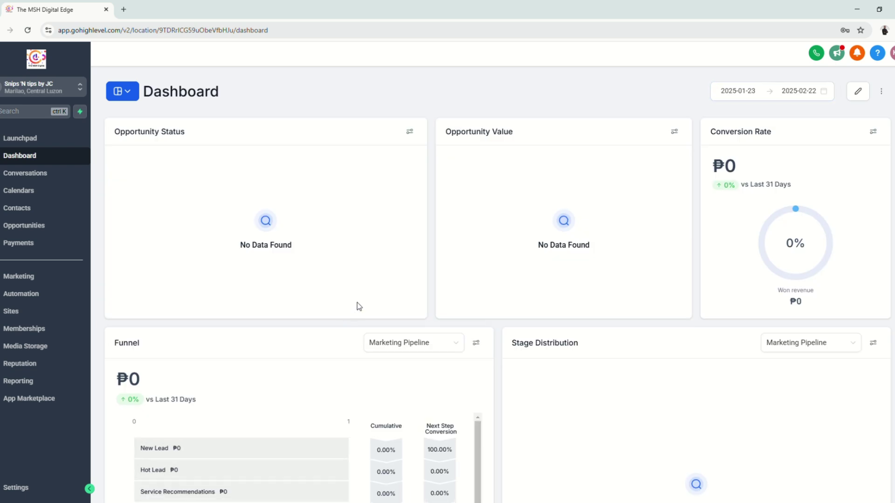
{"action": "left_click", "coordinate": [43, 145]}
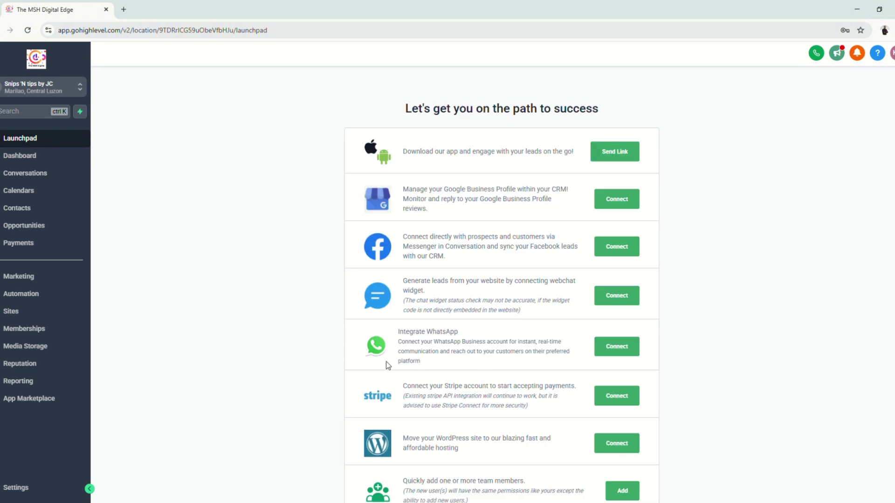
{"action": "left_click_drag", "start_coordinate": [398, 332], "coordinate": [506, 331]}
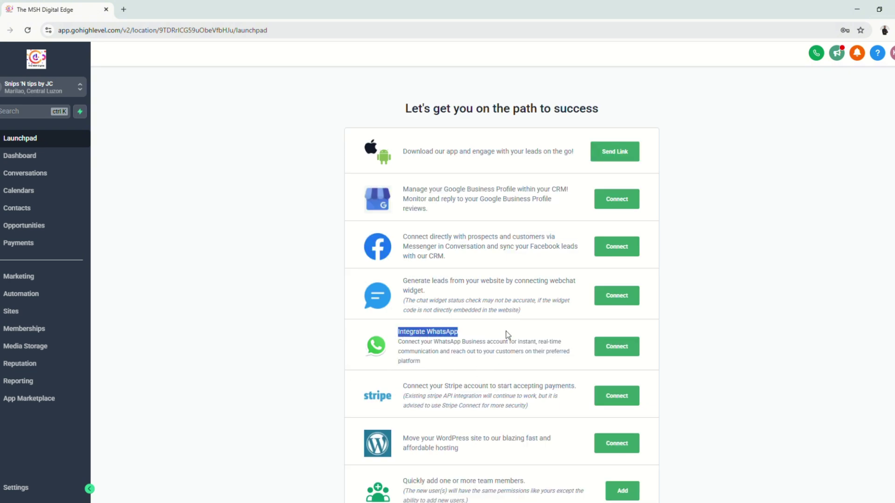
{"action": "left_click", "coordinate": [439, 368]}
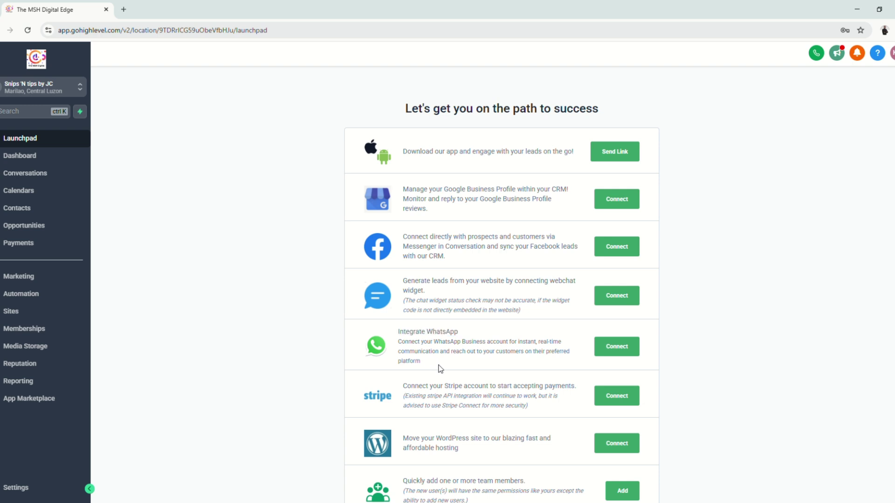
{"action": "left_click_drag", "start_coordinate": [433, 368], "coordinate": [397, 332]}
{"action": "left_click", "coordinate": [554, 345]}
- Connect WhatsApp and highlight the $29.99 monthly plan's price and features in the subscription form
{"action": "left_click", "coordinate": [623, 350]}
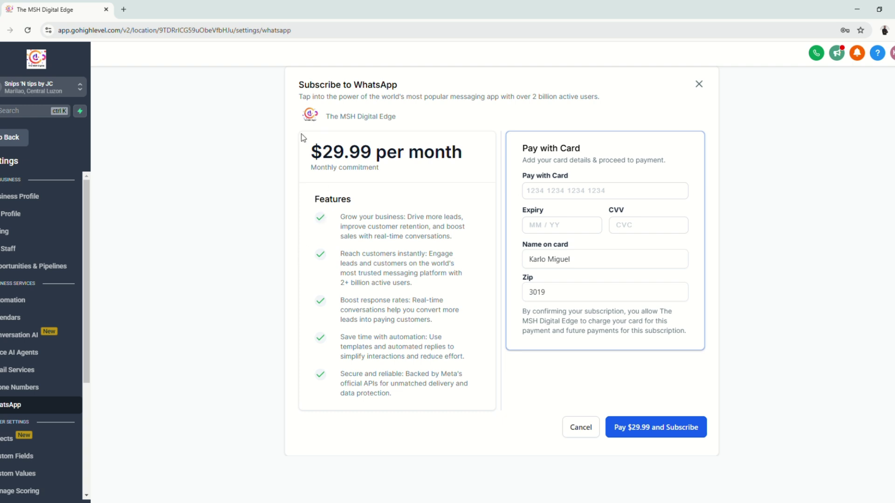
{"action": "left_click_drag", "start_coordinate": [324, 159], "coordinate": [485, 400]}
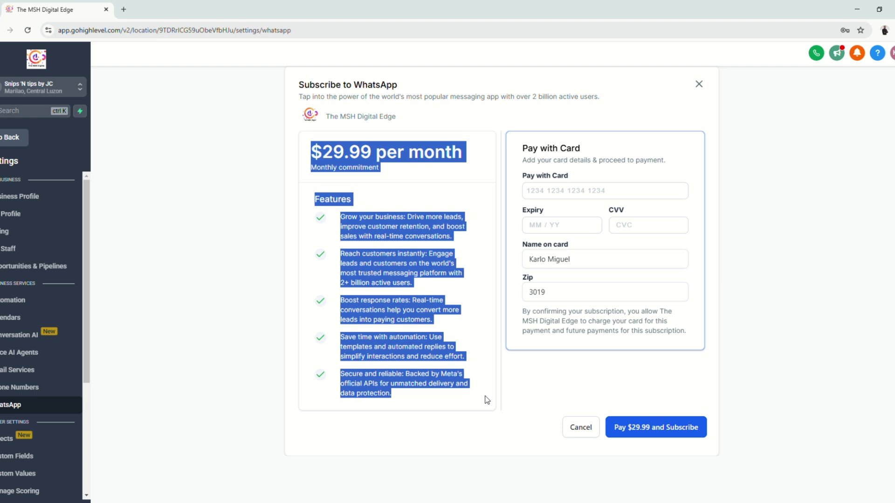
{"action": "left_click", "coordinate": [385, 197]}
{"action": "left_click_drag", "start_coordinate": [303, 153], "coordinate": [449, 191]}
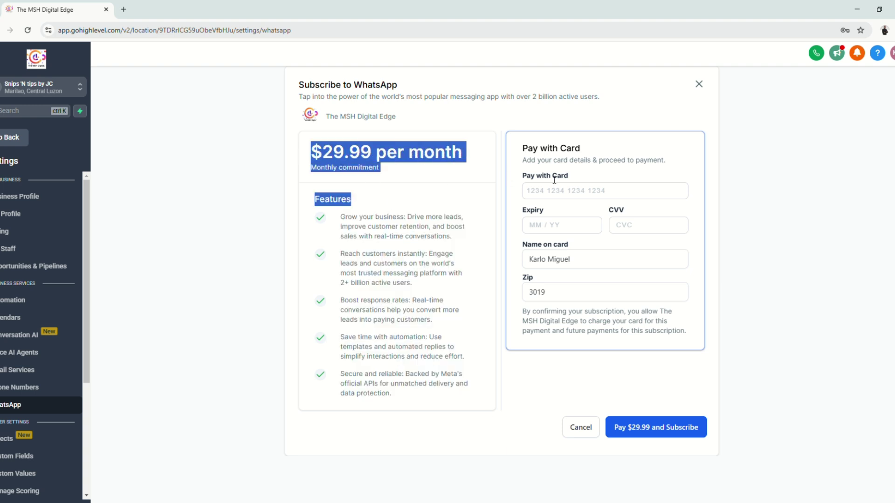
{"action": "left_click", "coordinate": [551, 195]}
{"action": "left_click", "coordinate": [423, 214]}
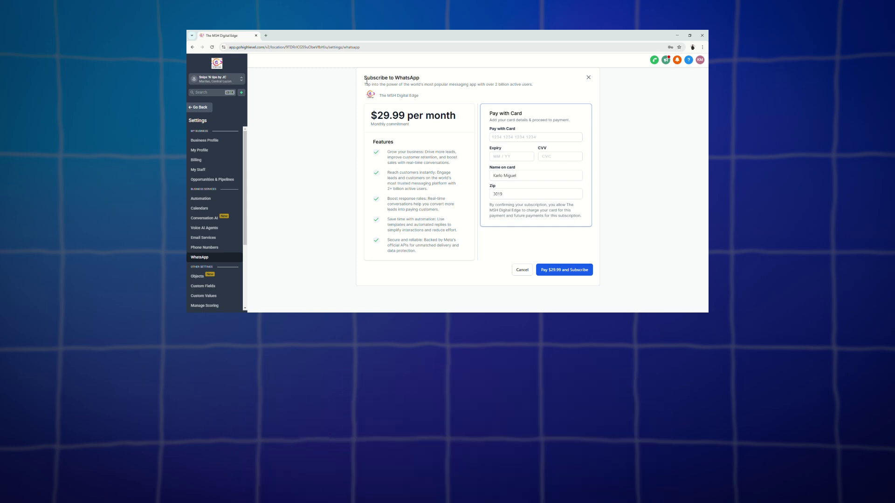
- Highlight the subscription title and features, then the landing page's free trial headline, and scroll down
{"action": "left_click_drag", "start_coordinate": [365, 78], "coordinate": [457, 253]}
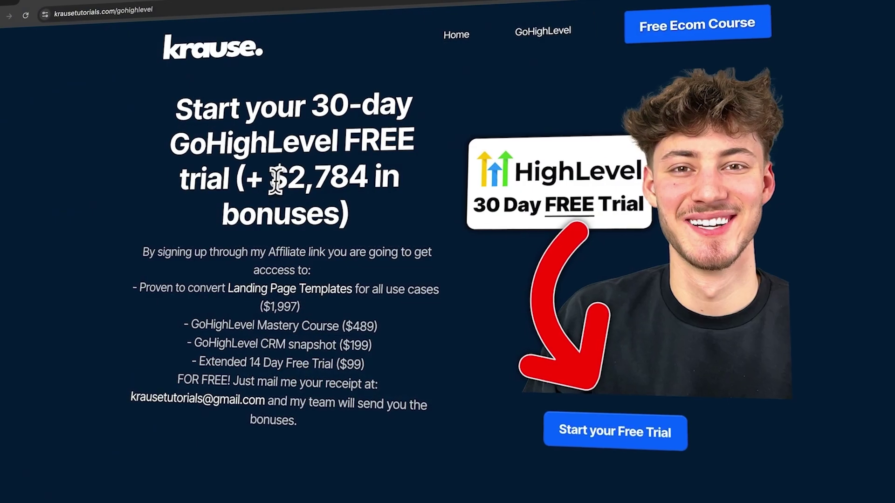
{"action": "left_click_drag", "start_coordinate": [277, 181], "coordinate": [333, 202]}
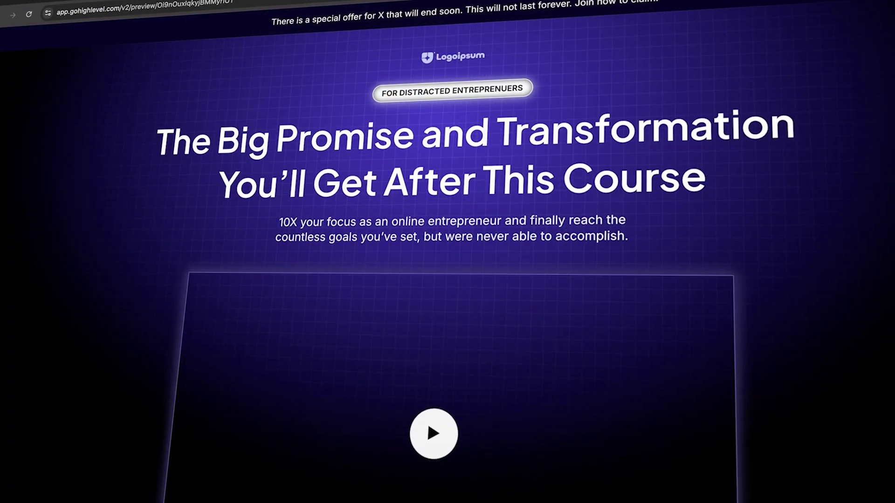
{"action": "scroll", "coordinate": [448, 279], "scroll_direction": "down", "scroll_amount": 10}
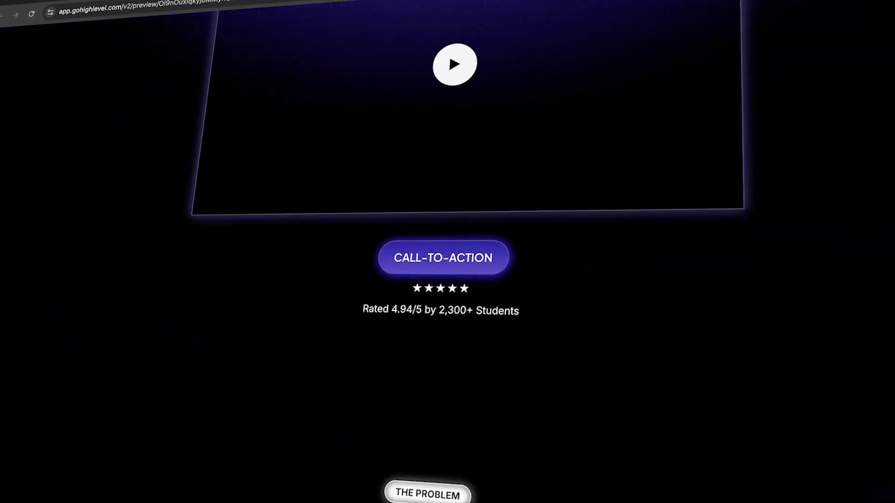